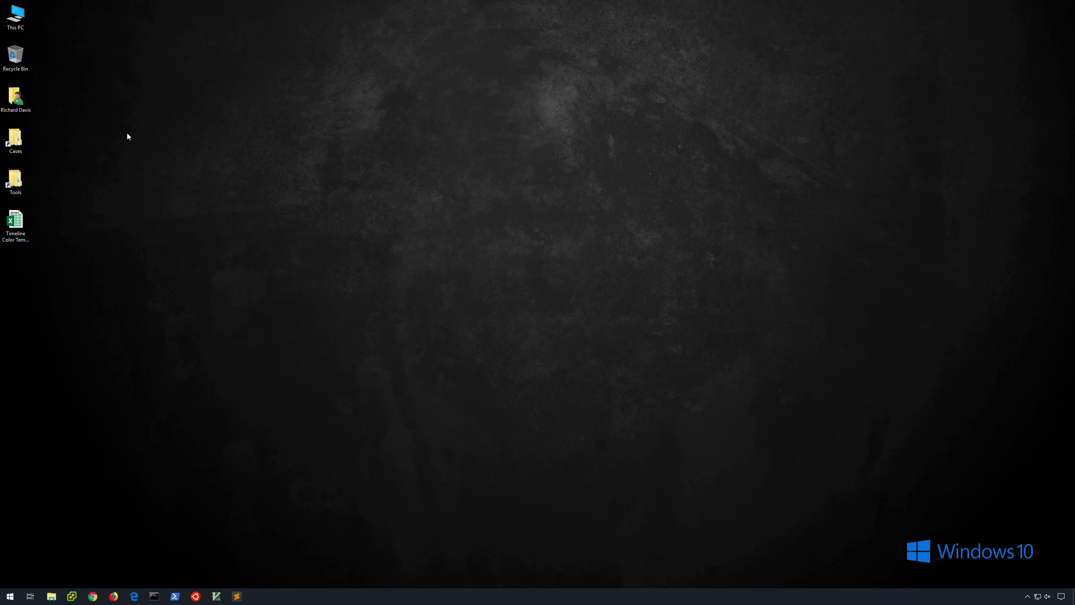
# Step: Start mstsc and connect to 172.16.10.201, signing in with the account password
pyautogui.press('super+r')
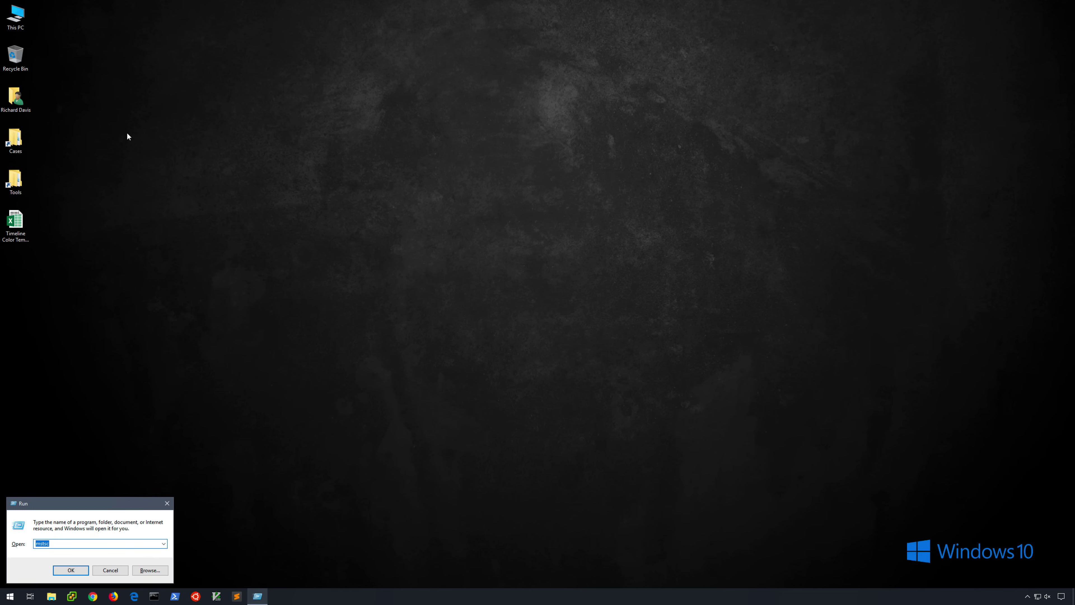
pyautogui.press('Return')
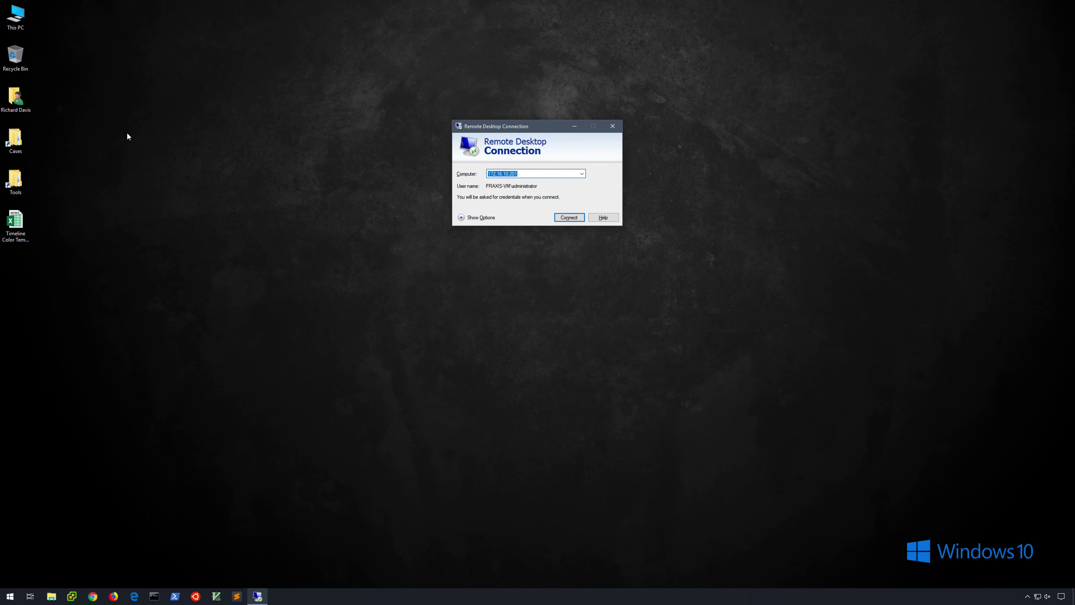
pyautogui.press('Return')
pyautogui.hotkey('ctrl', 'v')
pyautogui.press('Return')
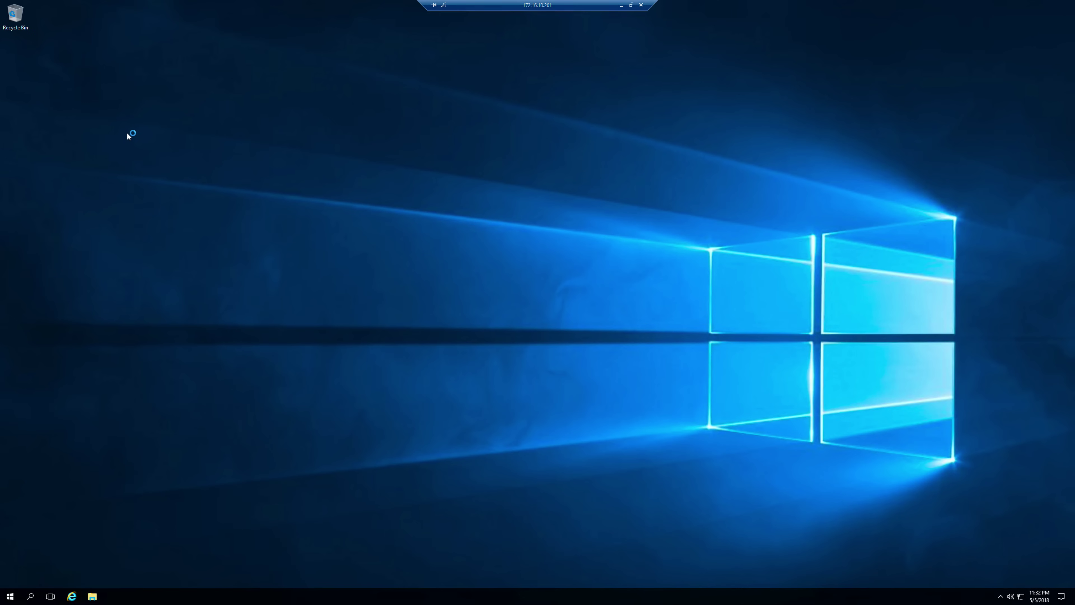
# Step: Launch Event Viewer by searching 'event', then expand the Windows Logs and Saved Logs groups
pyautogui.press('super')
pyautogui.write('event')
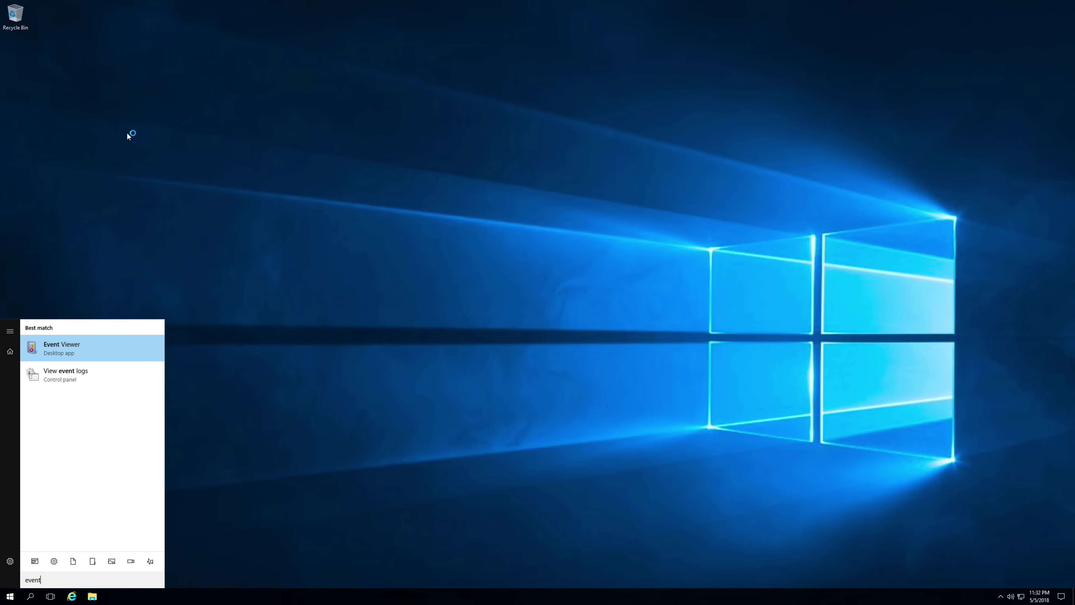
pyautogui.press('Return')
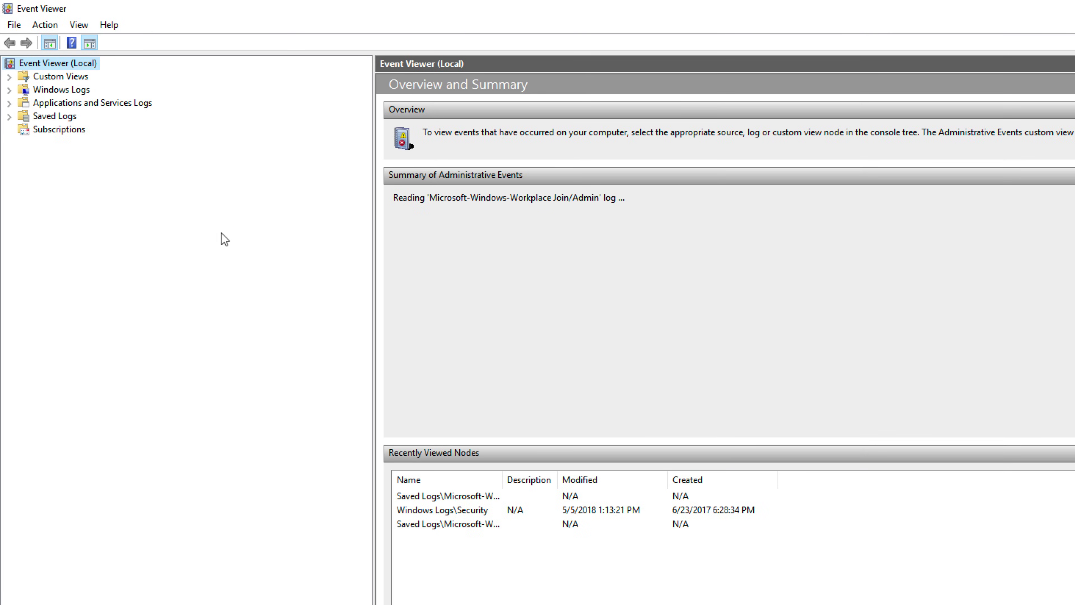
pyautogui.click(9, 90)
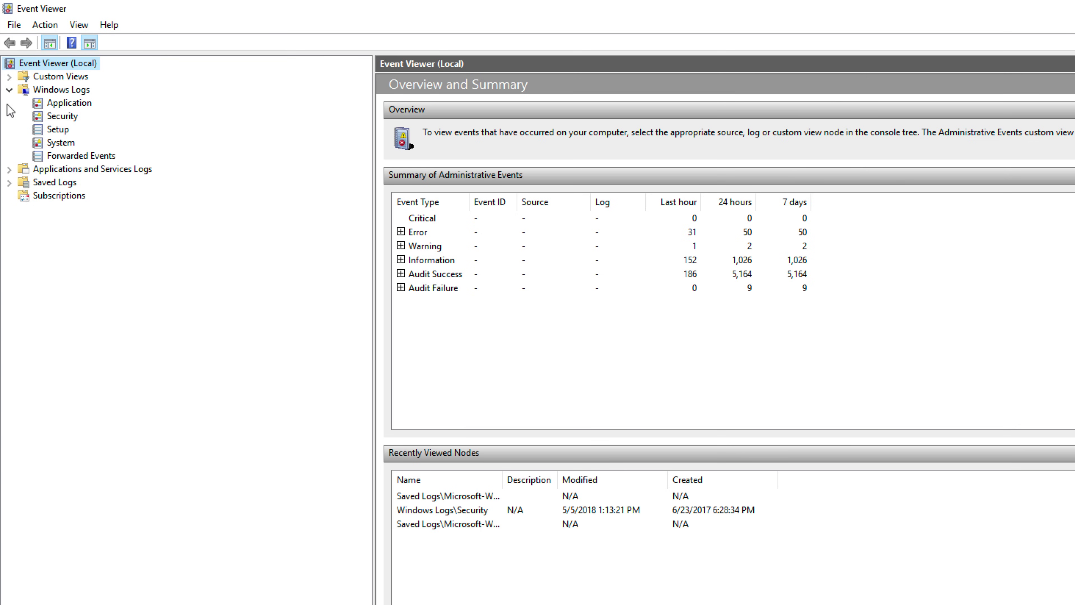
pyautogui.click(9, 182)
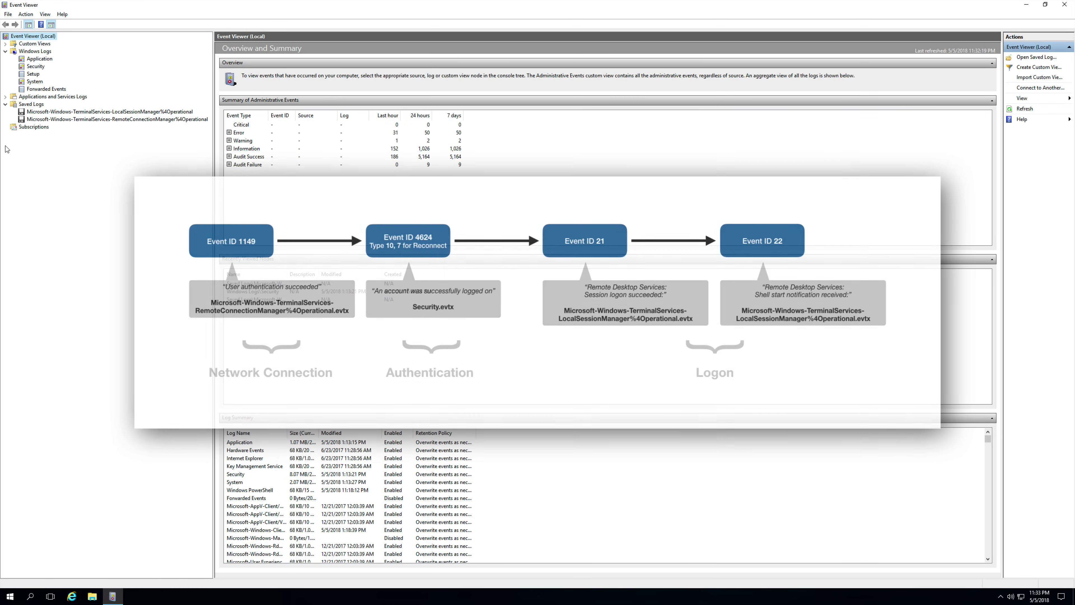
# Step: Filter the saved RemoteConnectionManager Operational log to event ID 1149
pyautogui.click(132, 120)
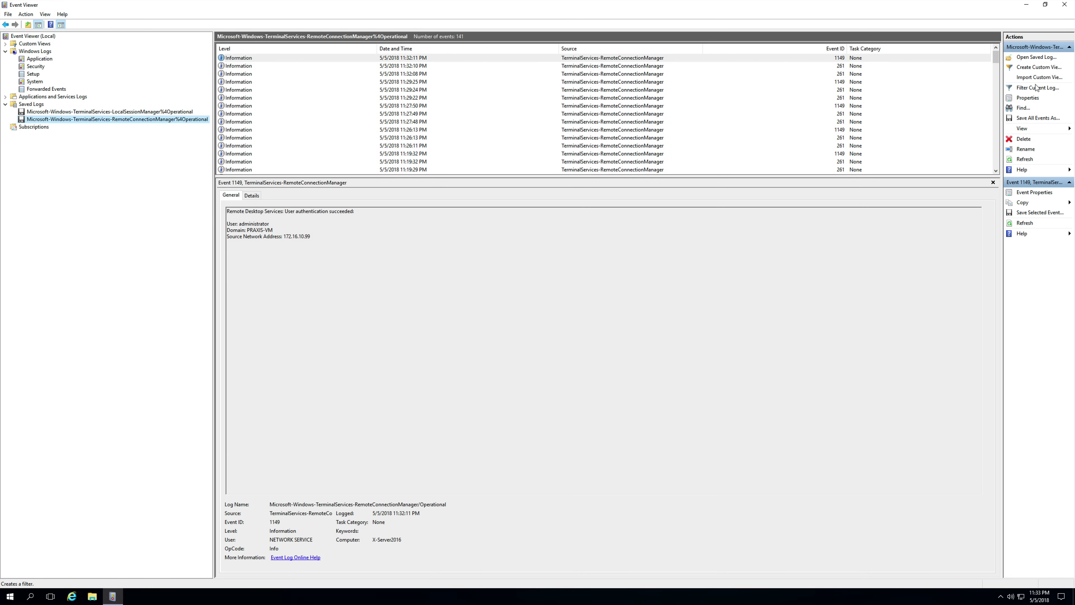
pyautogui.click(1036, 88)
pyautogui.click(518, 302)
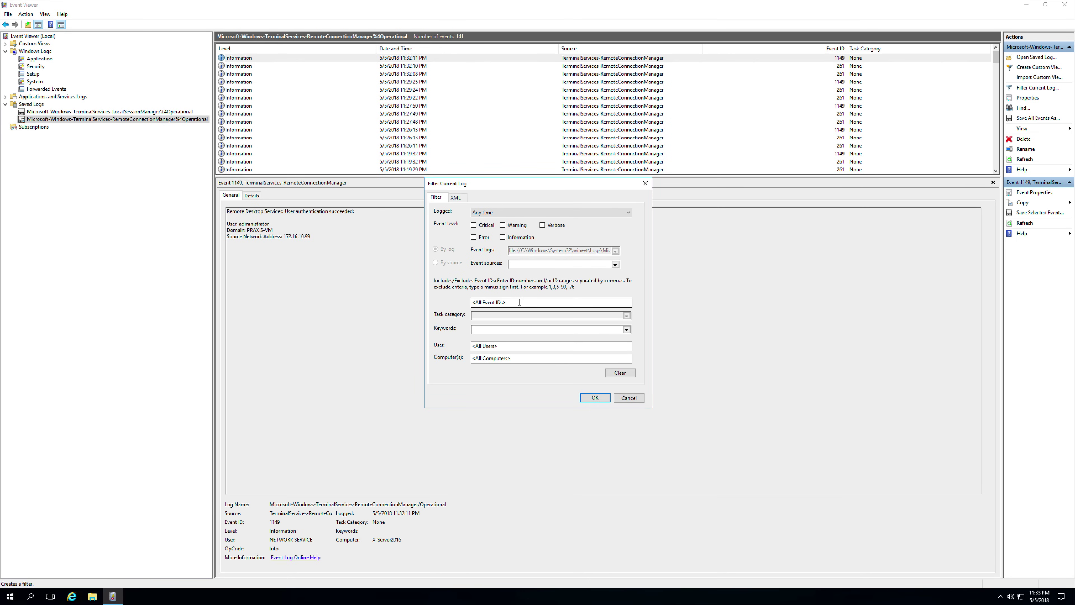
pyautogui.write('1149')
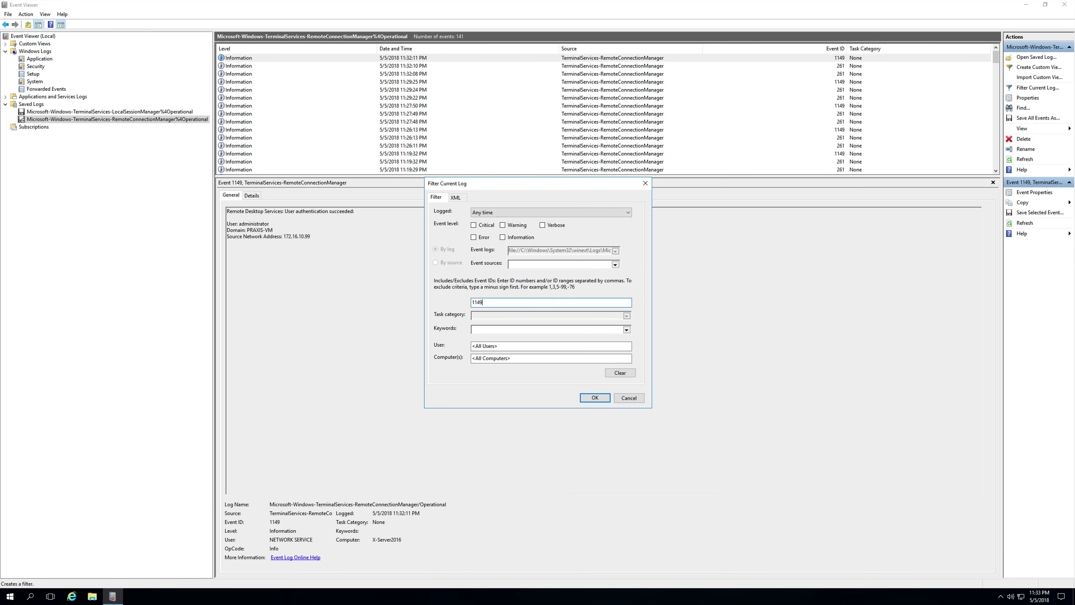
pyautogui.press('Return')
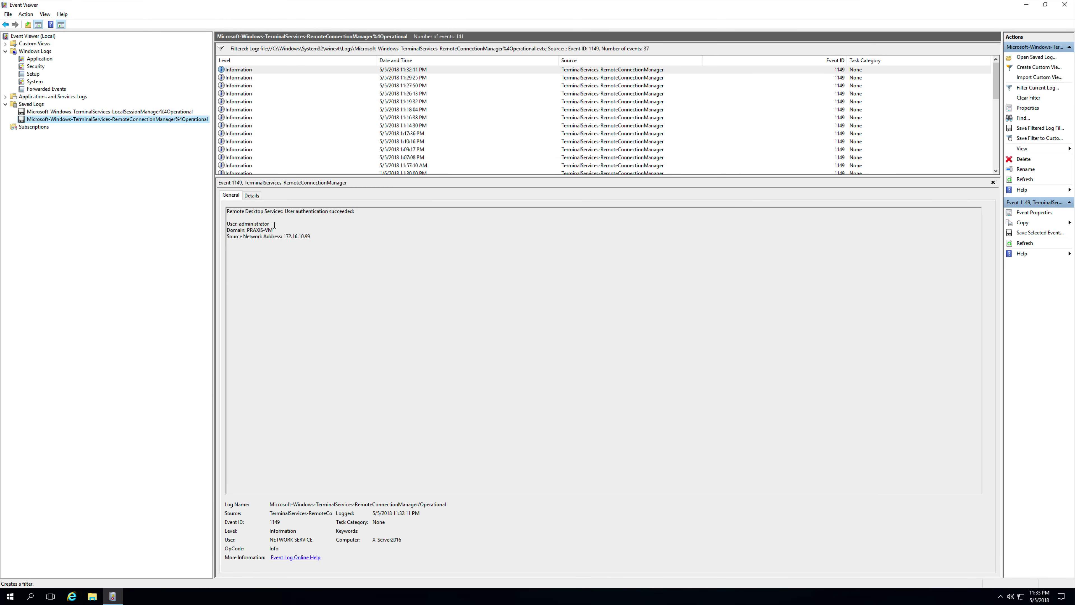
# Step: Filter the Security log to event ID 4624 and scroll through the resulting logon events
pyautogui.click(37, 67)
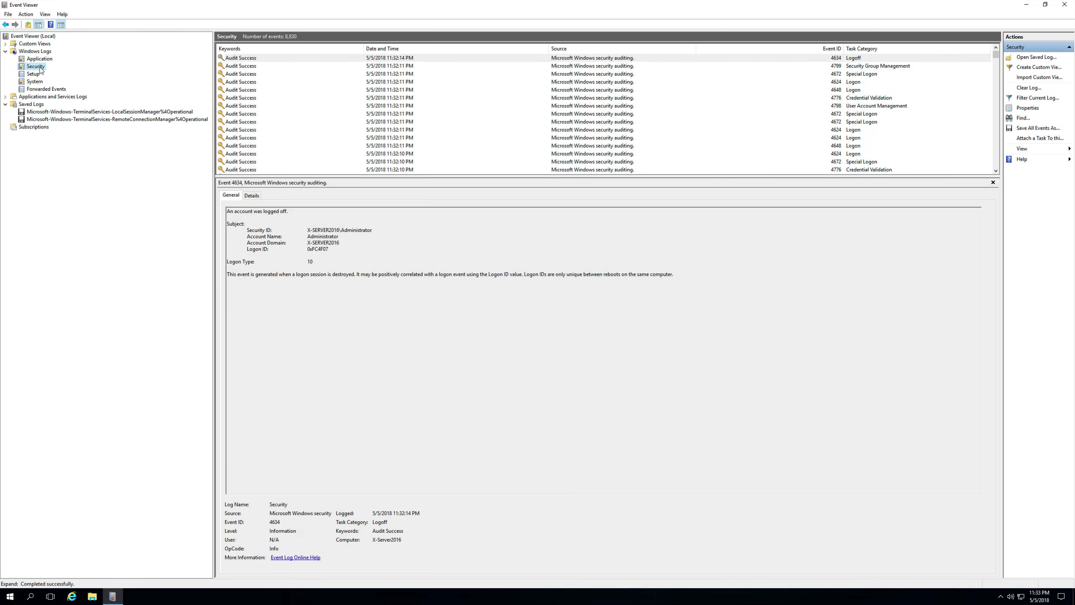
pyautogui.click(1024, 100)
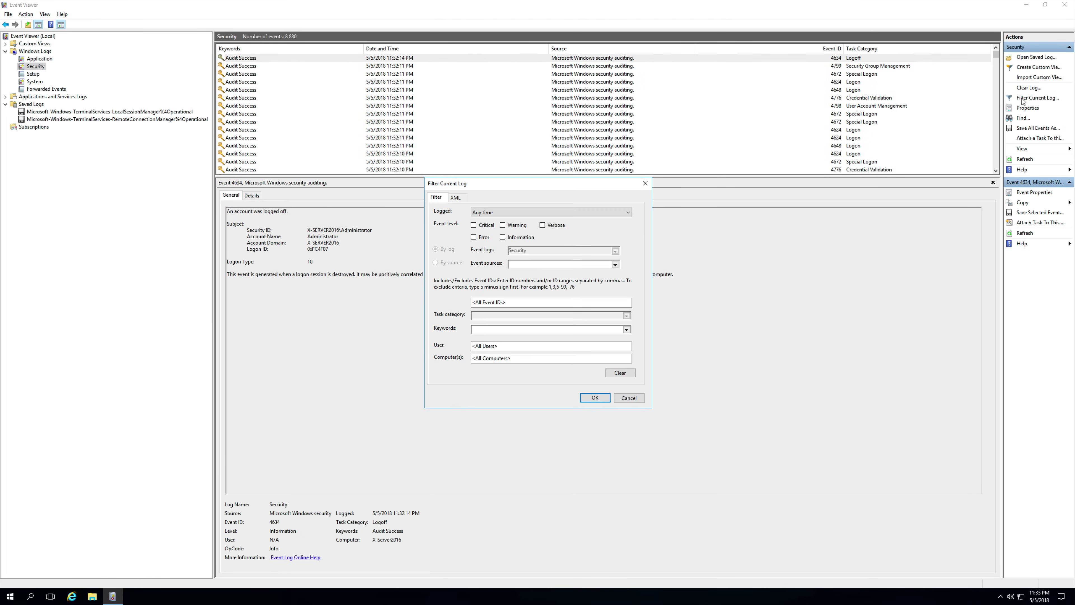
pyautogui.click(544, 305)
pyautogui.write('4624')
pyautogui.press('Return')
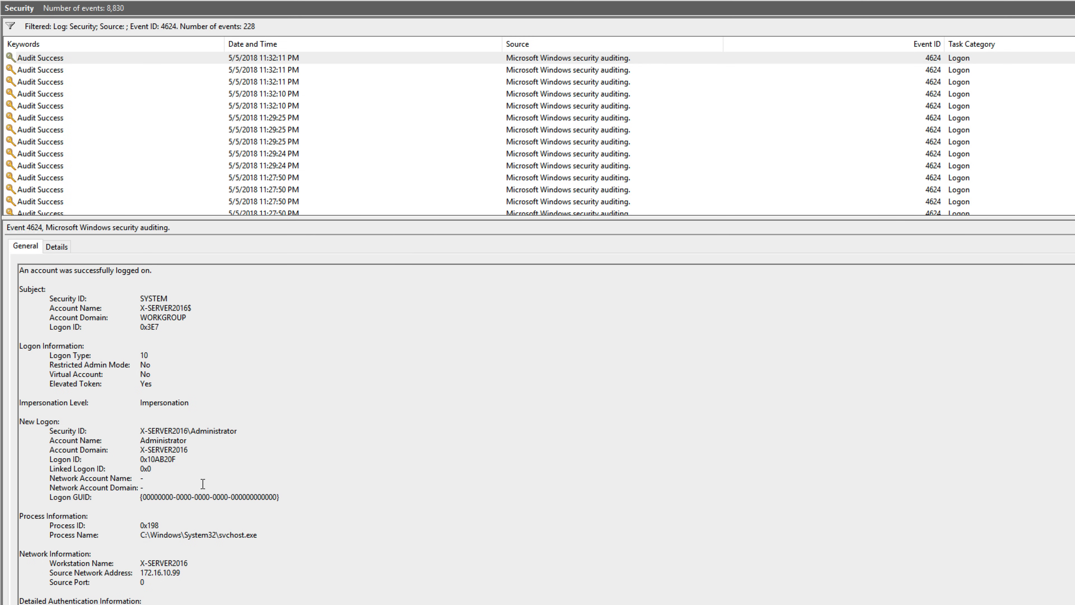
pyautogui.scroll(-1, 300, 555)
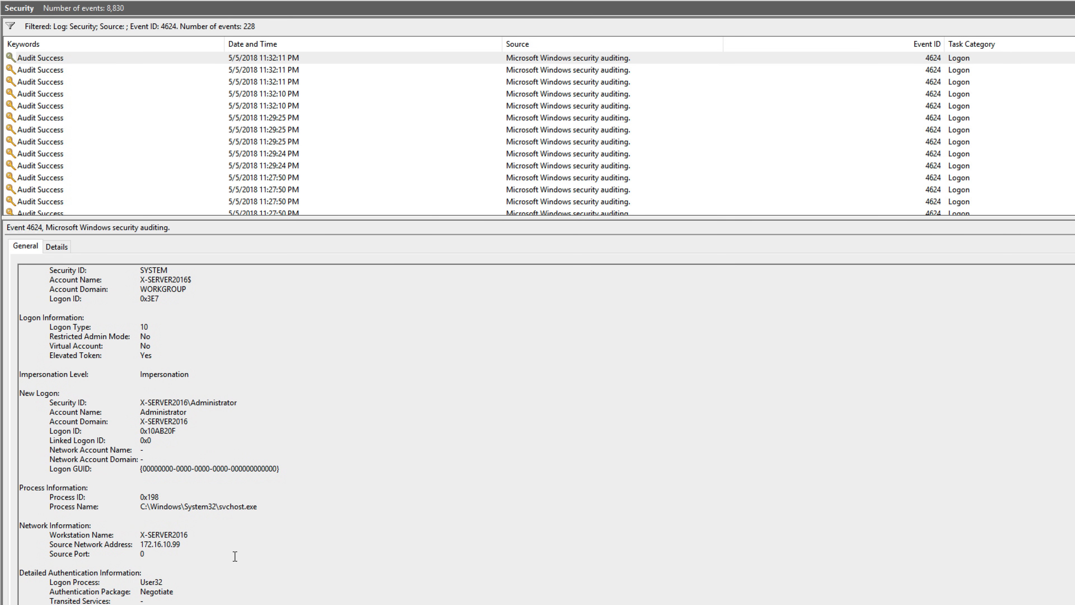
pyautogui.scroll(-4, 235, 557)
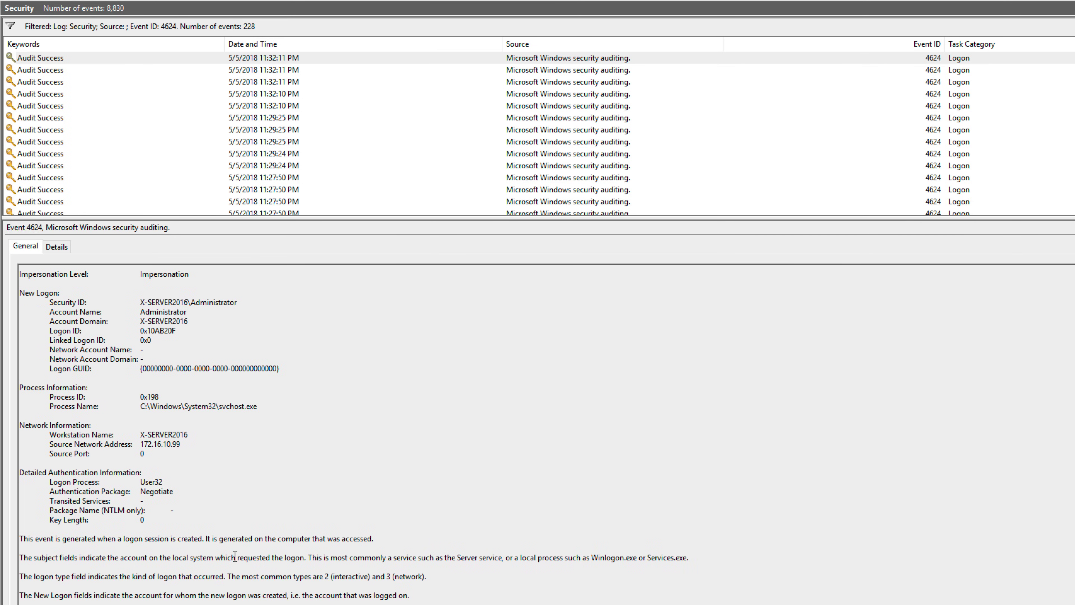
pyautogui.scroll(5, 235, 556)
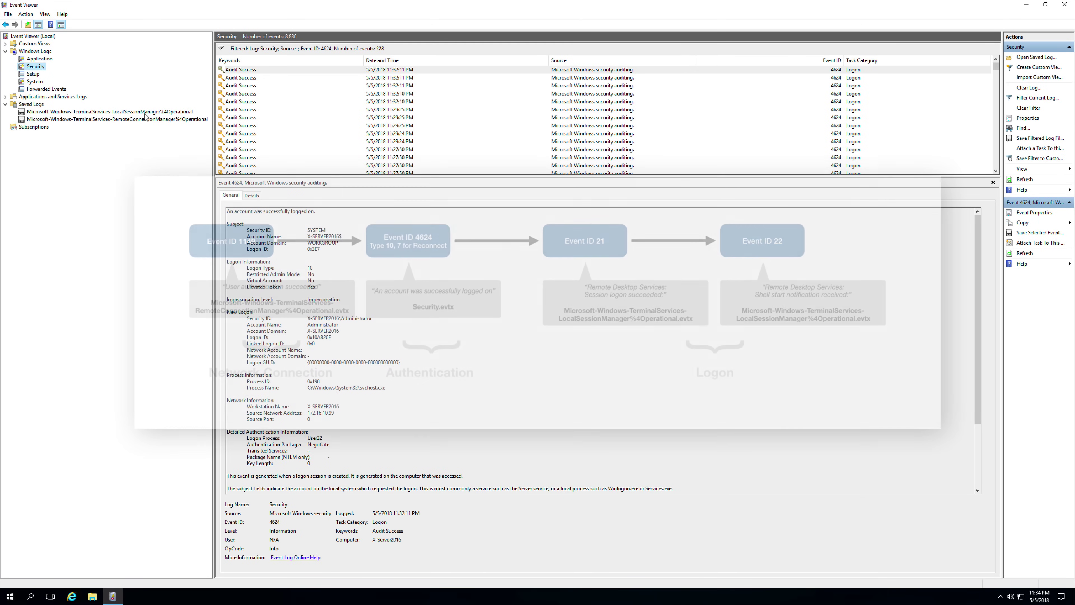
# Step: Filter the saved LocalSessionManager Operational log to event ID 21
pyautogui.click(110, 112)
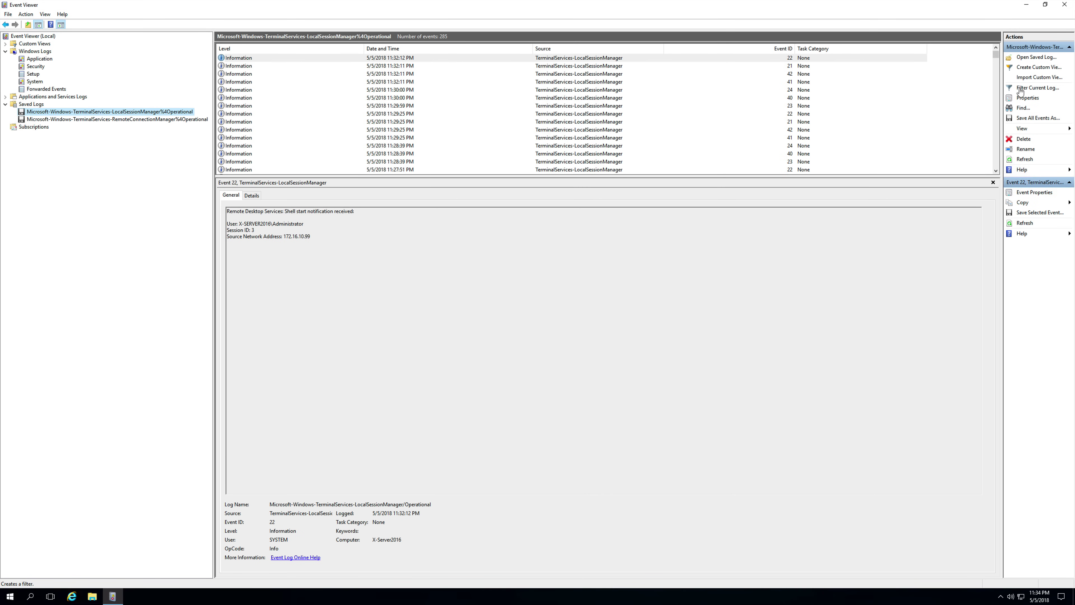
pyautogui.click(1023, 88)
pyautogui.click(549, 302)
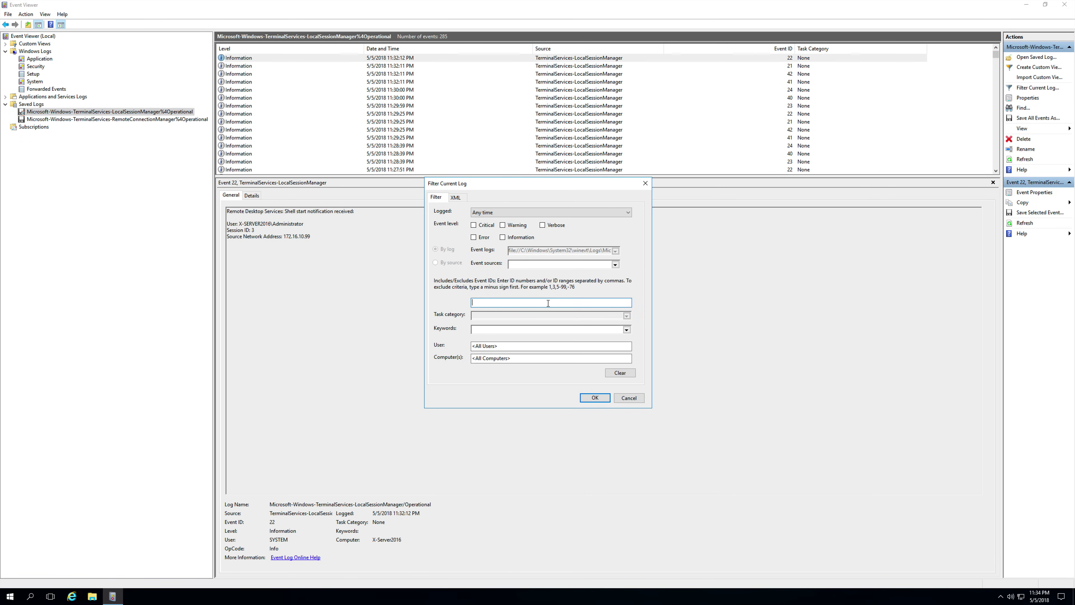
pyautogui.write('21')
pyautogui.press('Return')
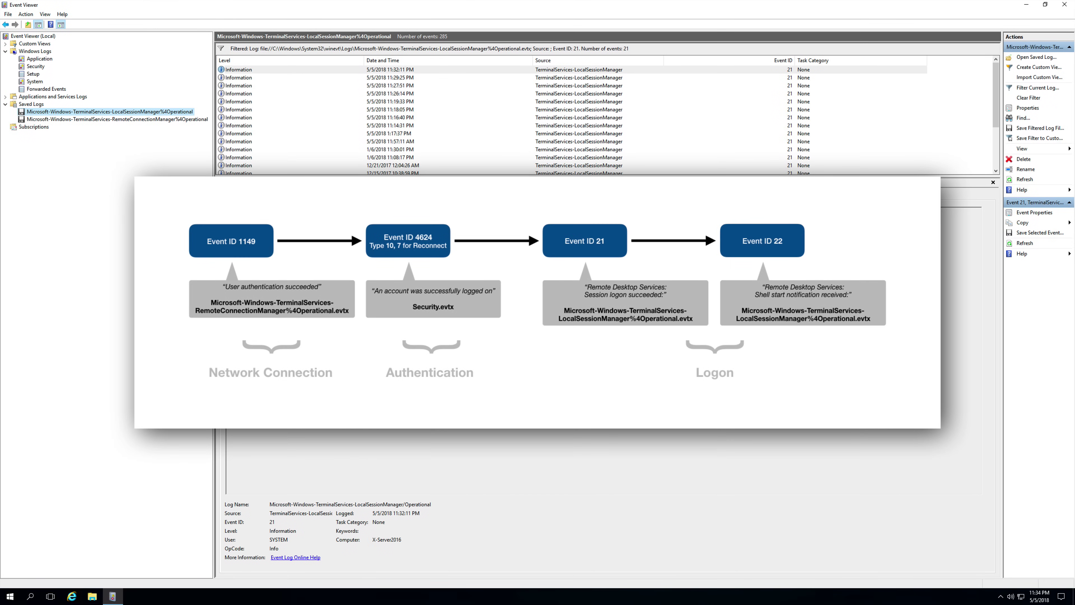
# Step: Switch the LocalSessionManager filter from ID 21 to 22, then minimize the remote session
pyautogui.click(1030, 89)
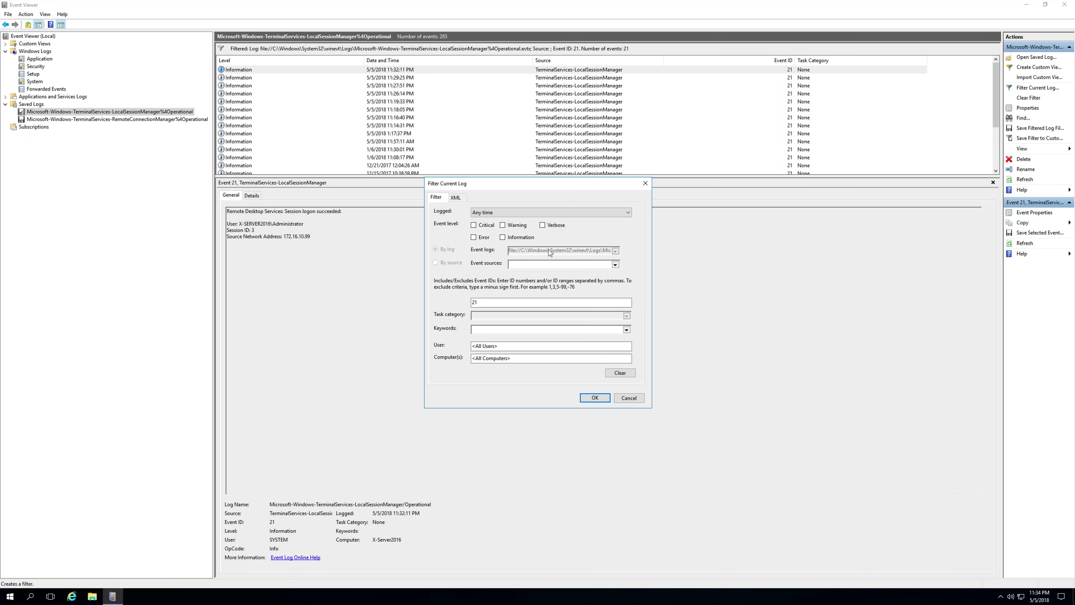
pyautogui.click(498, 302)
pyautogui.press('Return')
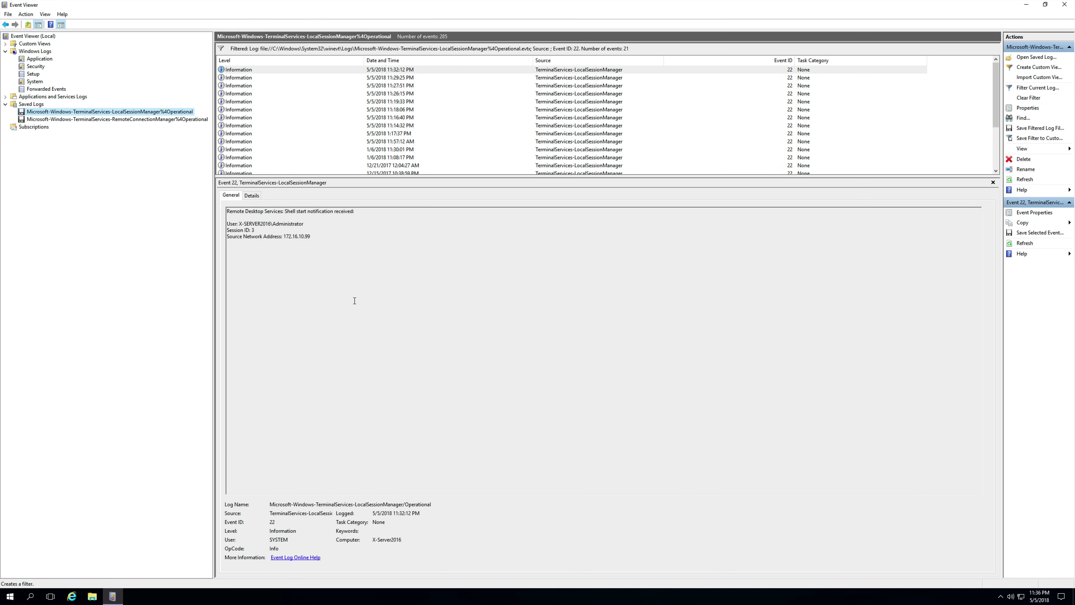
pyautogui.click(619, 7)
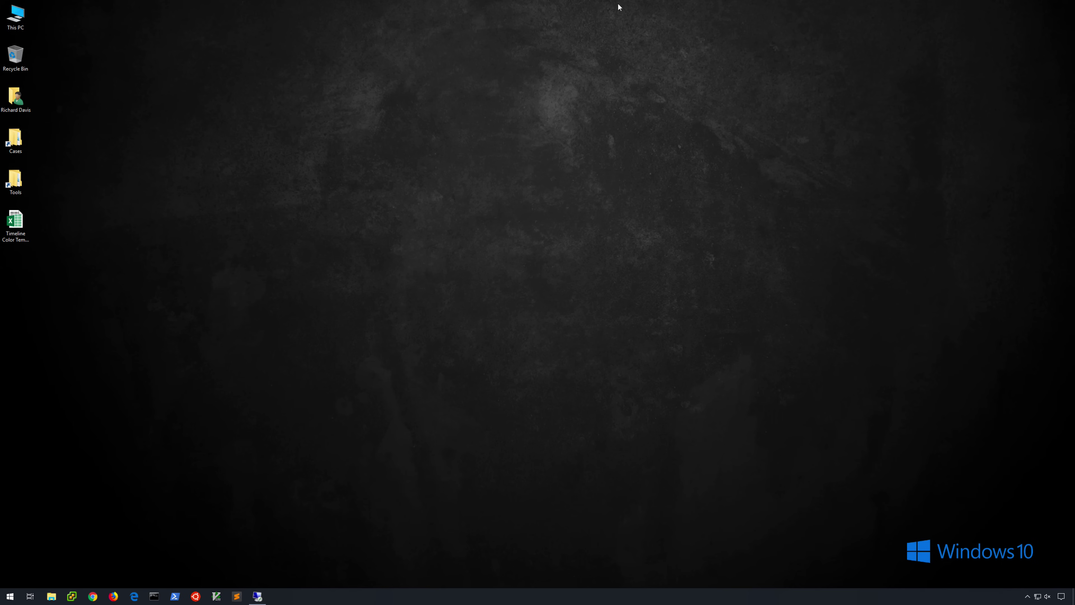